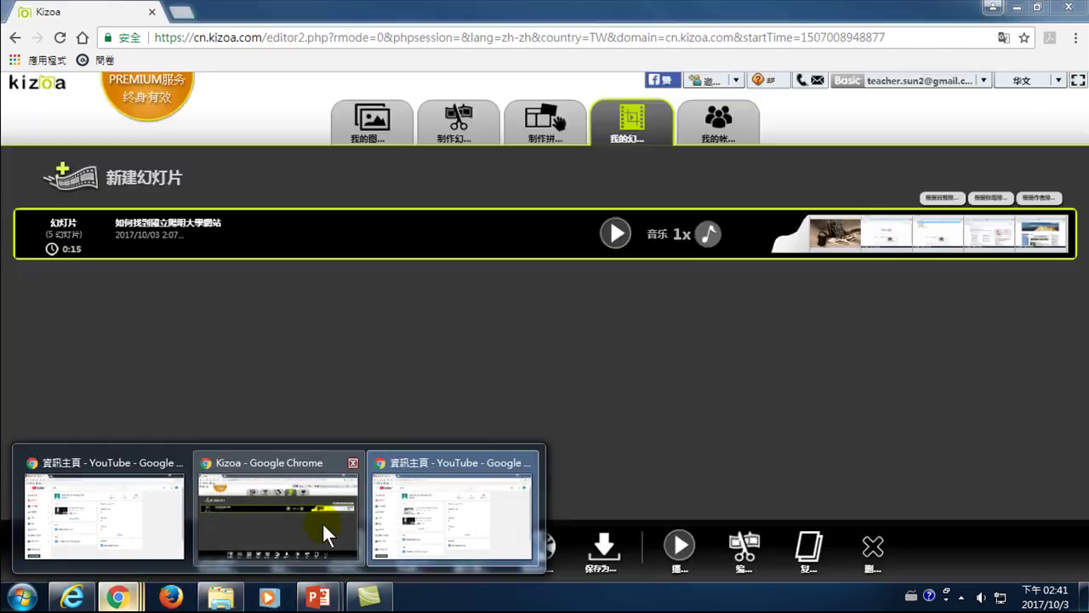
# Bring the Kizoa window forward, then minimize it to reveal the YouTube Creator Studio dashboard
pyautogui.click(324, 526)
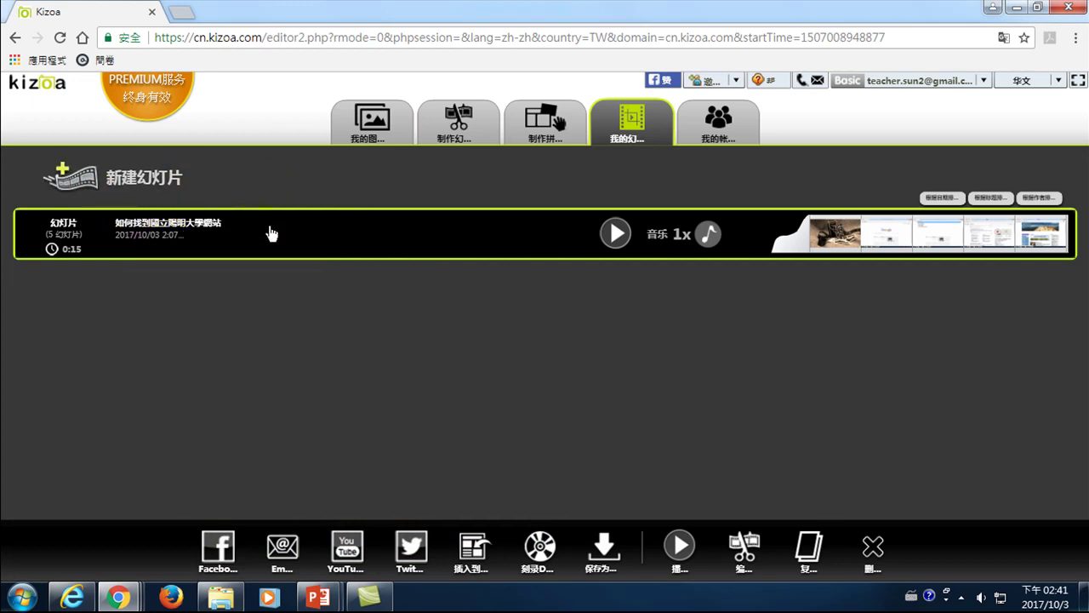
pyautogui.moveTo(345, 235)
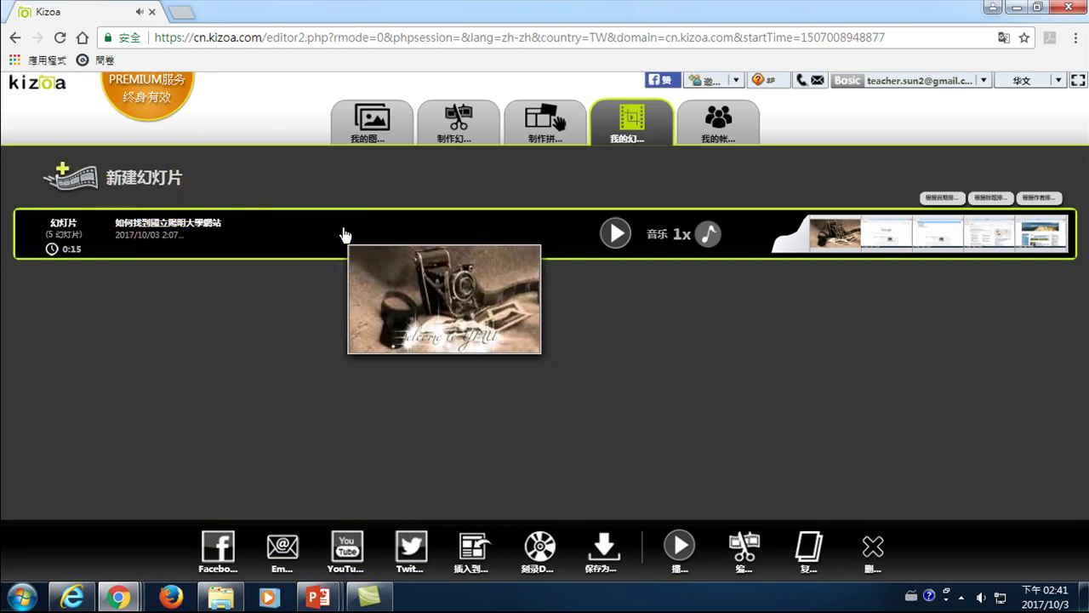
pyautogui.click(994, 7)
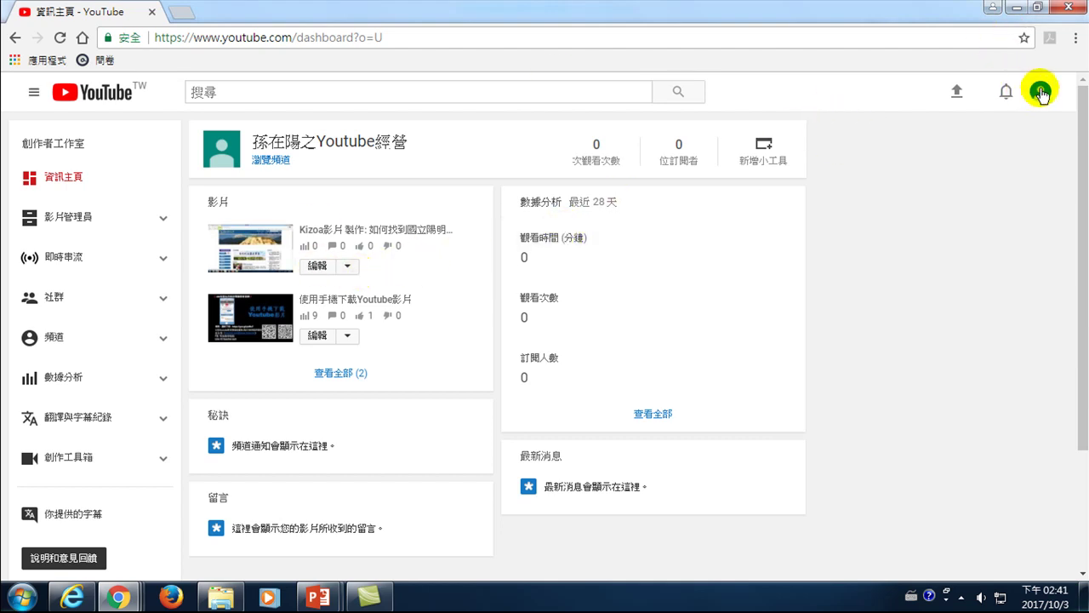
# Sign out of YouTube and reload the youtube.com home page
pyautogui.click(1041, 93)
pyautogui.click(1027, 304)
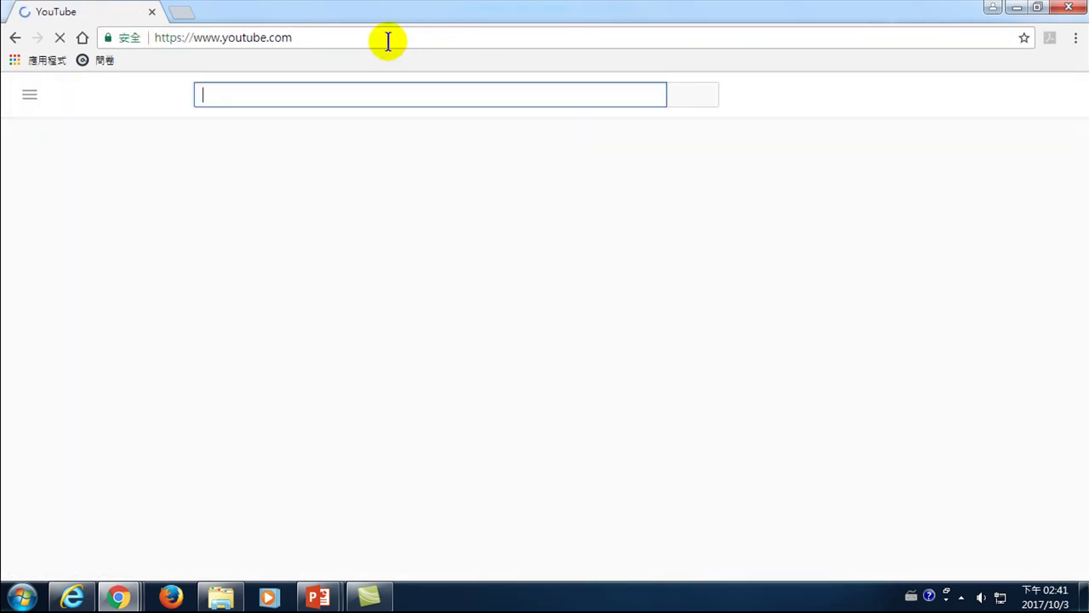
pyautogui.click(388, 40)
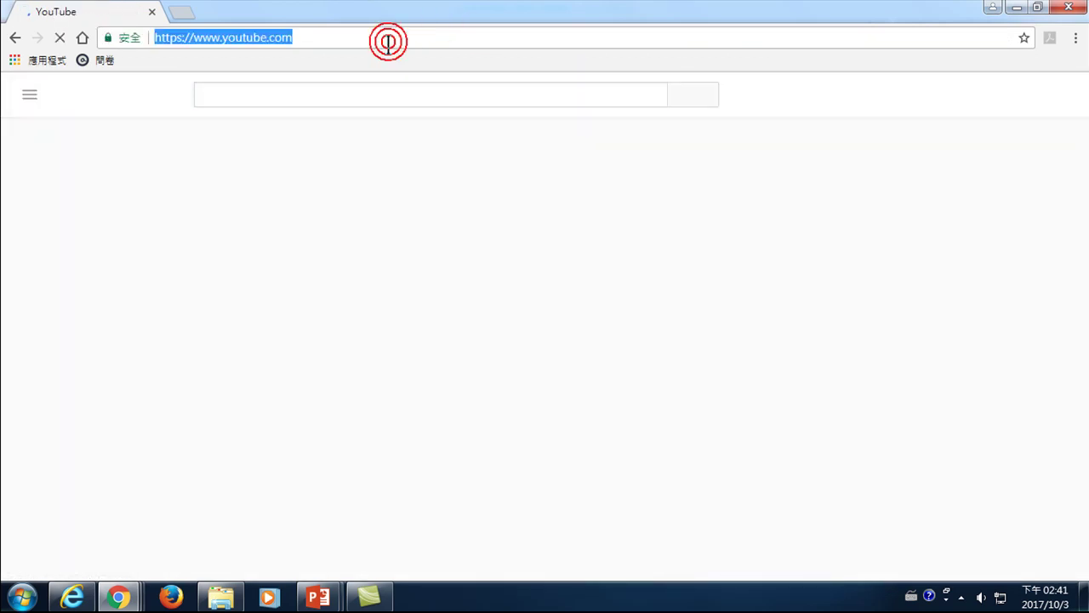
pyautogui.write('you')
pyautogui.press('Return')
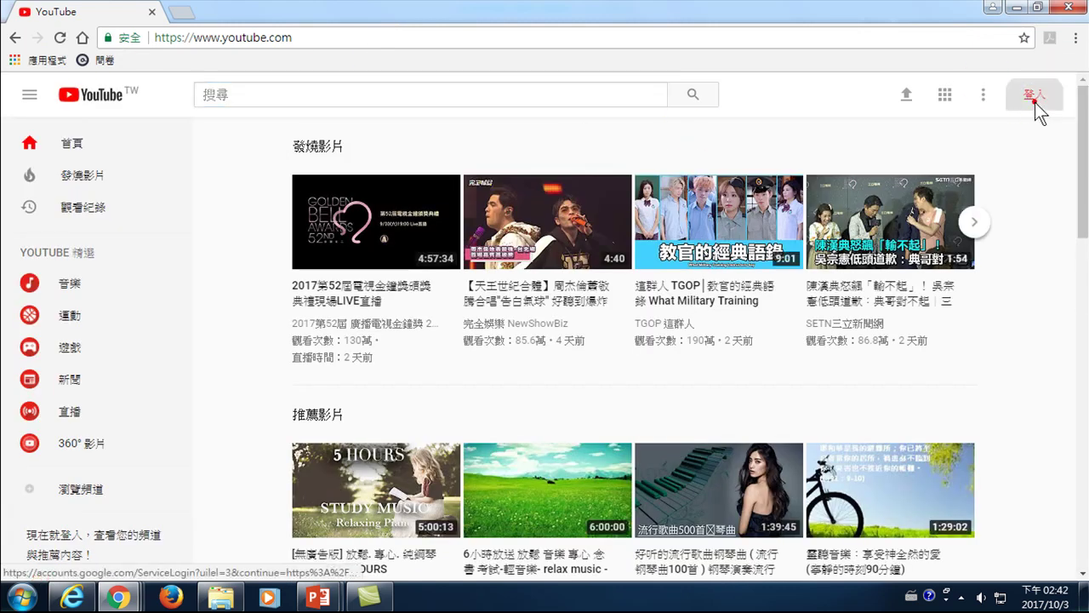
# Sign back in with the account password and confirm the channel with two videos
pyautogui.click(1036, 100)
pyautogui.click(653, 368)
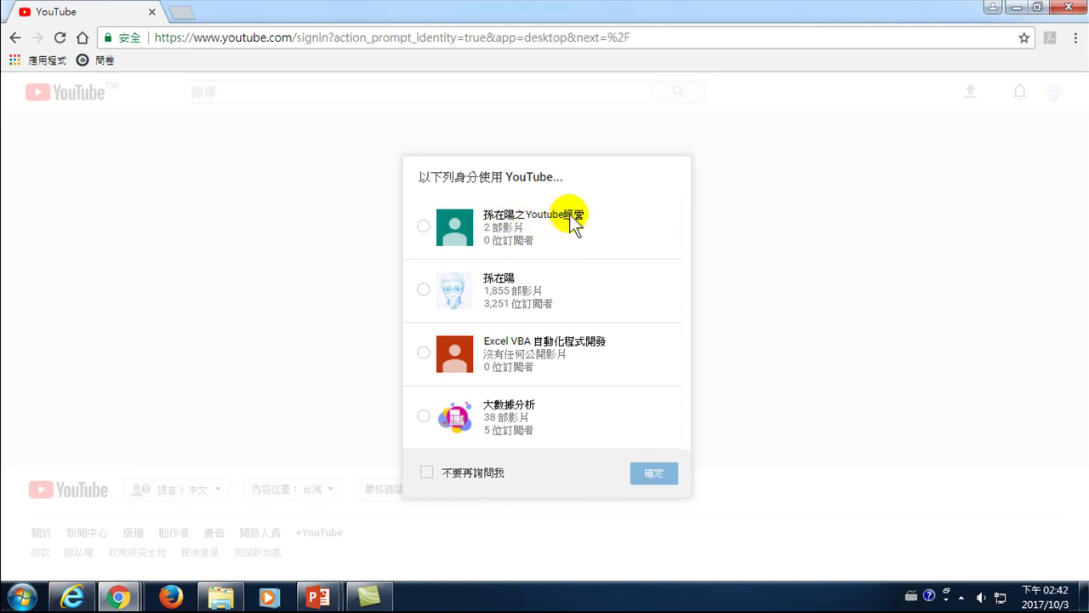
pyautogui.click(501, 231)
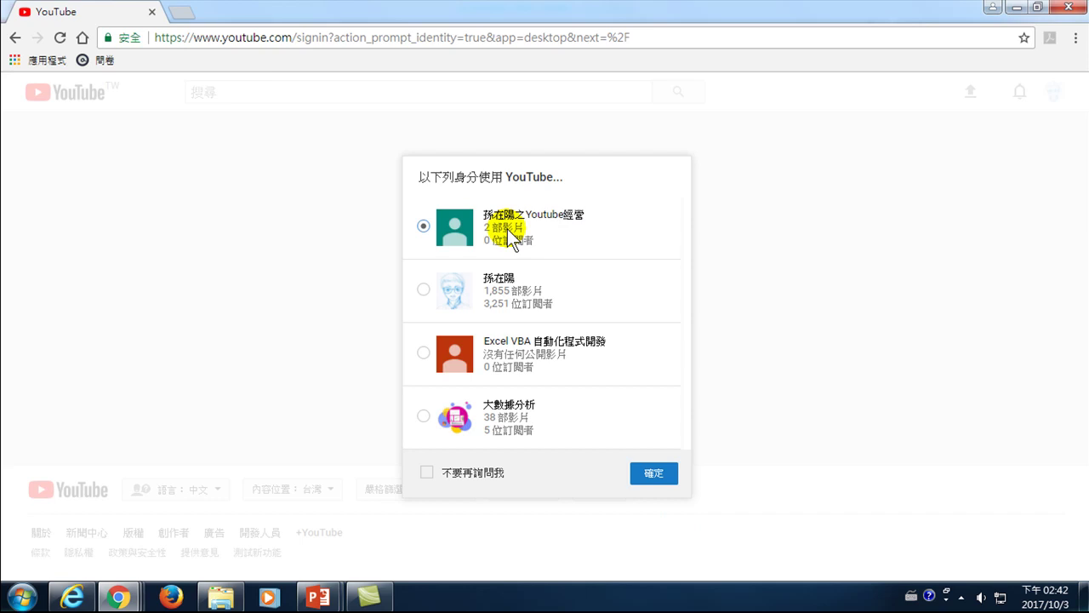
pyautogui.click(663, 474)
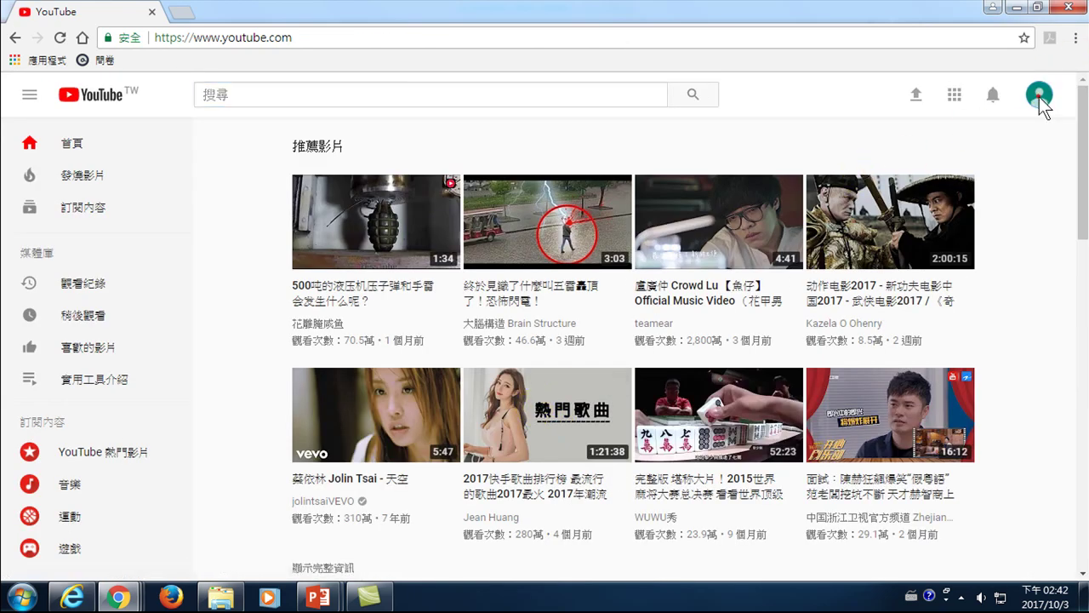
# Go through Creator Studio's 影片管理員 to the edit page of the Kizoa video
pyautogui.click(1039, 95)
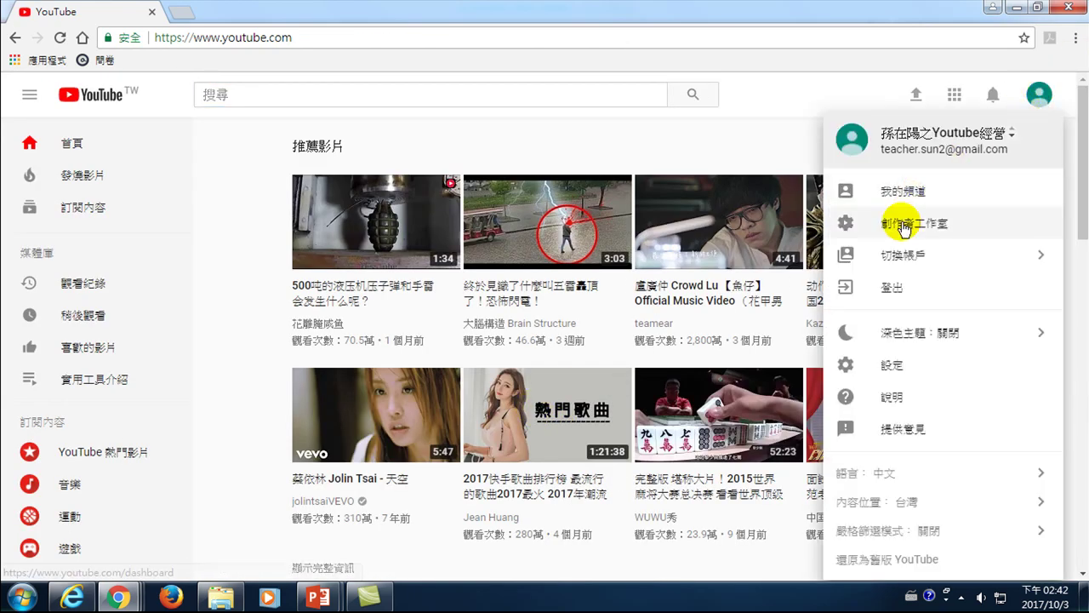
pyautogui.click(915, 225)
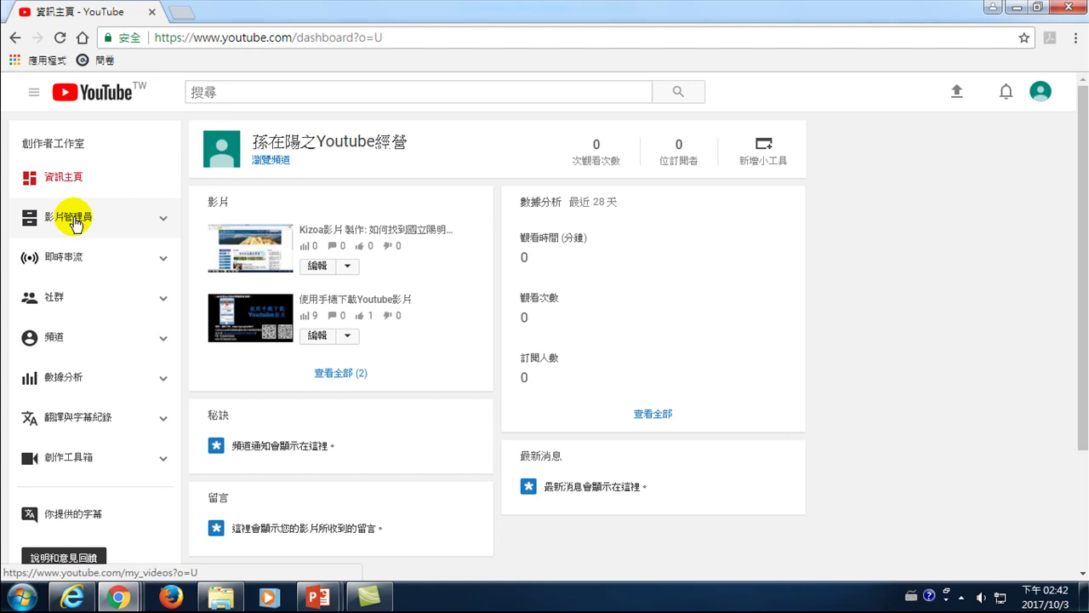
pyautogui.moveTo(251, 318)
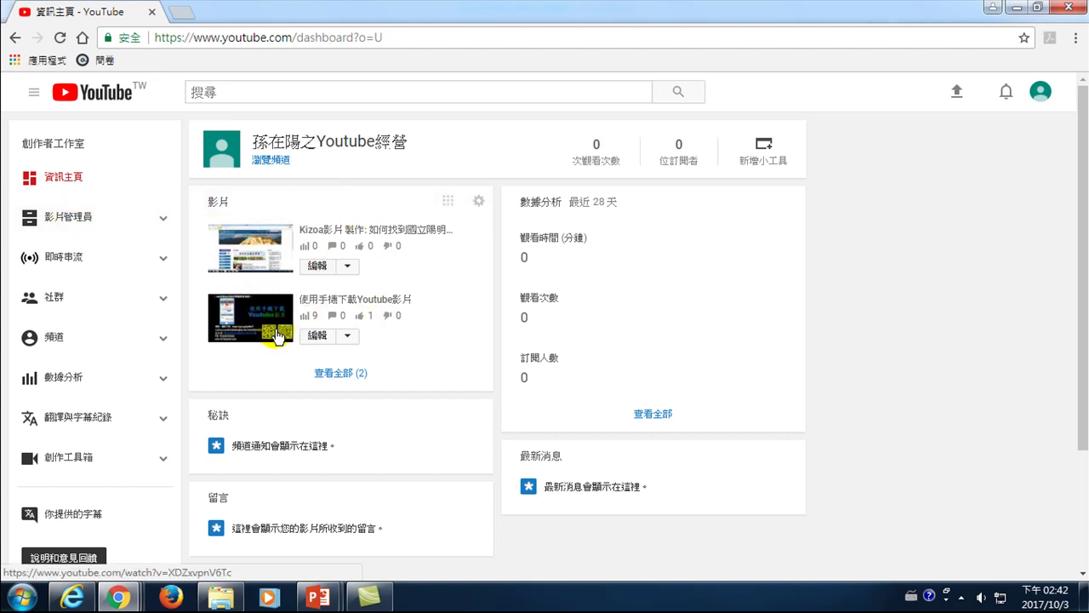
pyautogui.click(64, 219)
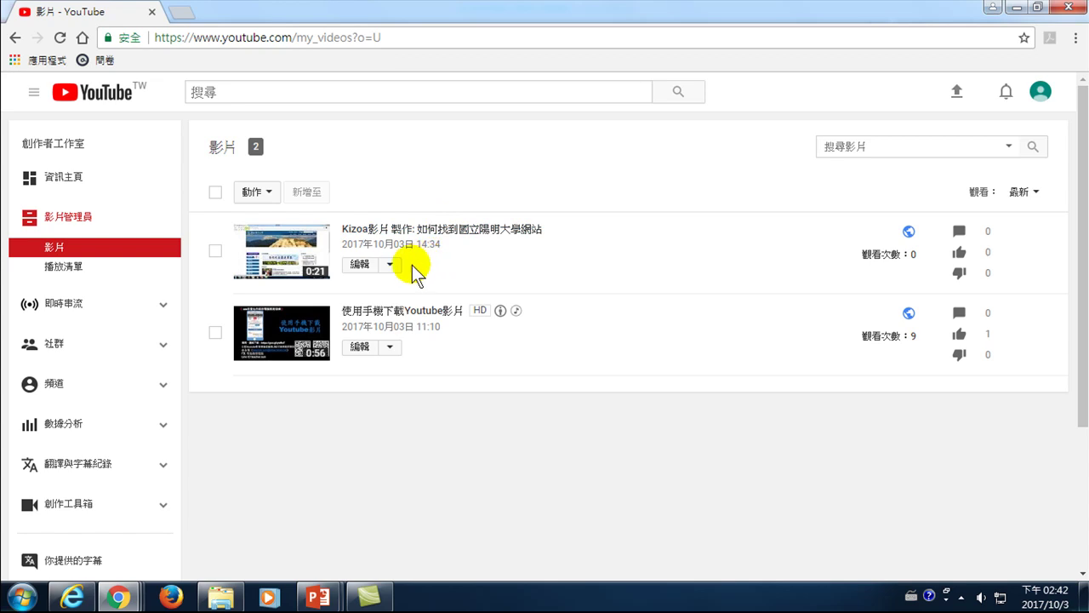
pyautogui.click(361, 266)
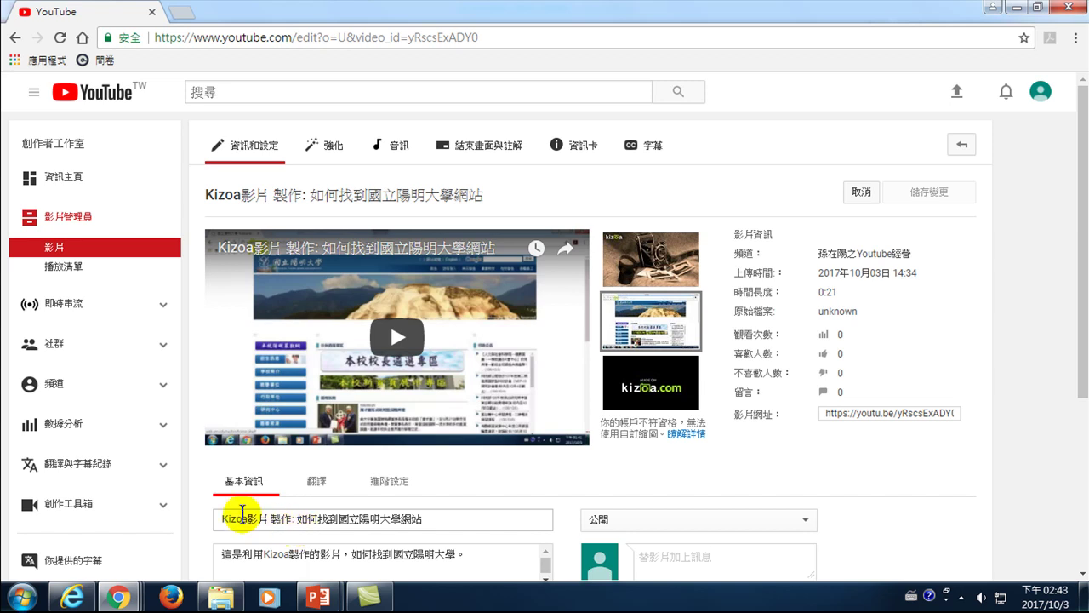
# Select the 'Kizoa影片 製作' prefix at the start of the video title
pyautogui.click(228, 526)
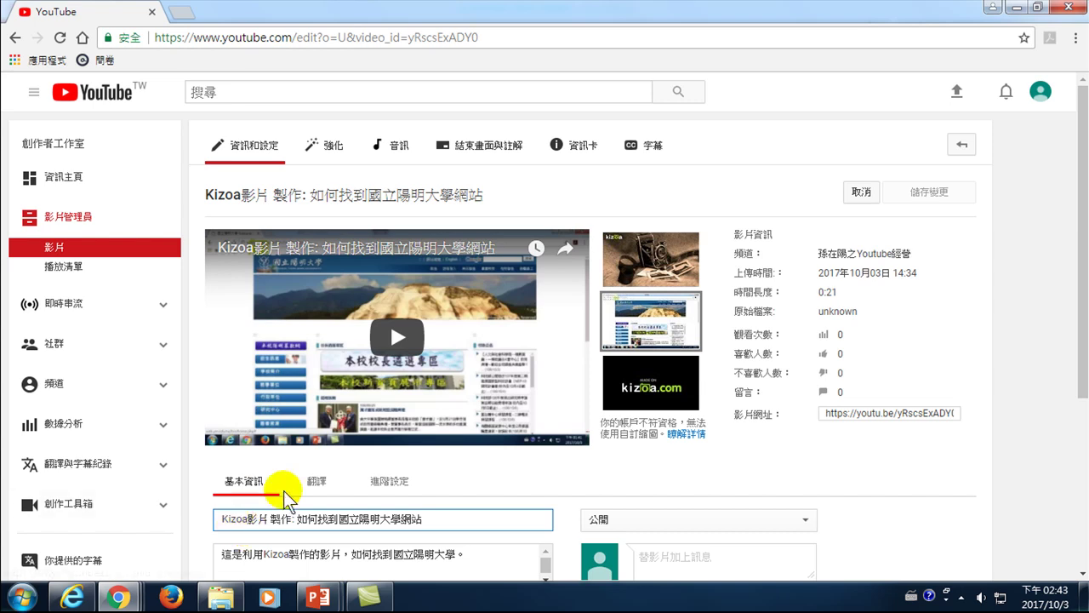
pyautogui.moveTo(291, 519); pyautogui.dragTo(206, 518)
pyautogui.hotkey('ctrl', 'c')
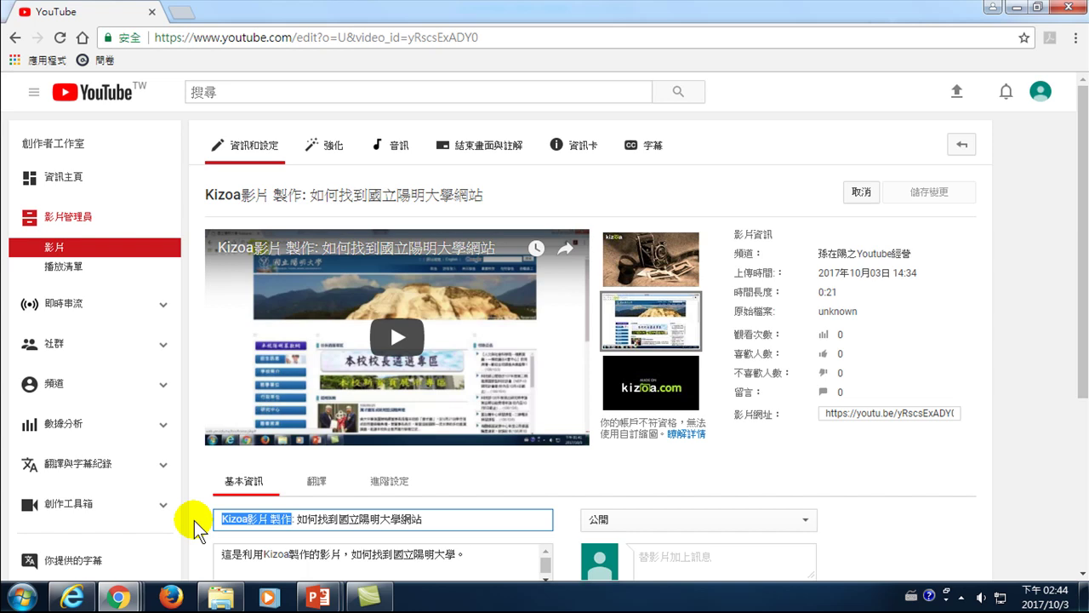
# Rewrite the title as '如何找到國立陽明大學網站(Kizoa影片 製作)', removing the leading colon
pyautogui.press('BackSpace')
pyautogui.click(385, 519)
pyautogui.click(386, 520)
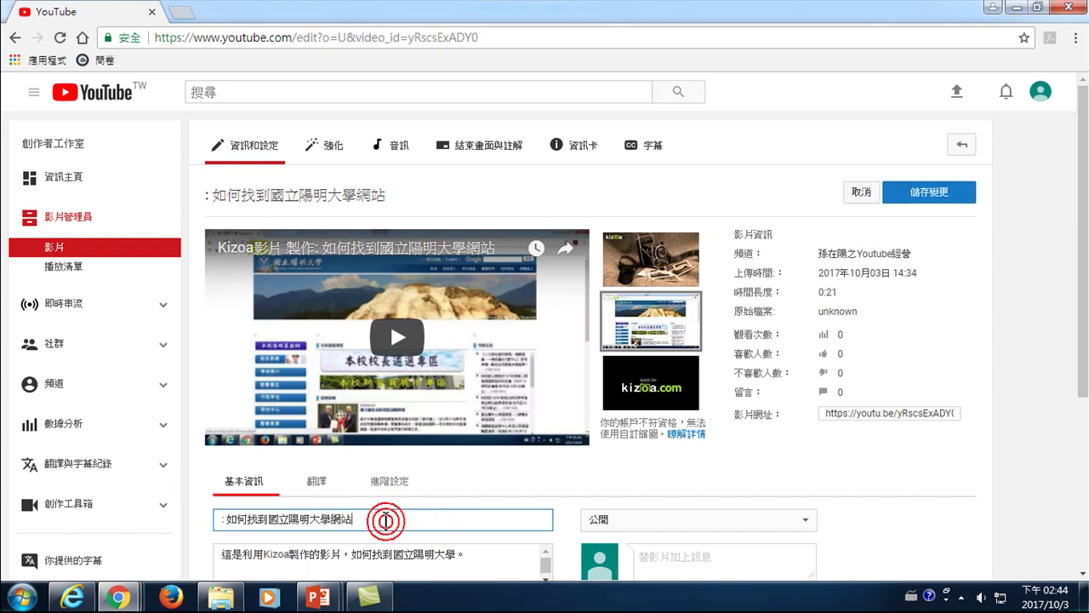
pyautogui.write('(')
pyautogui.hotkey('ctrl', 'v')
pyautogui.write(')')
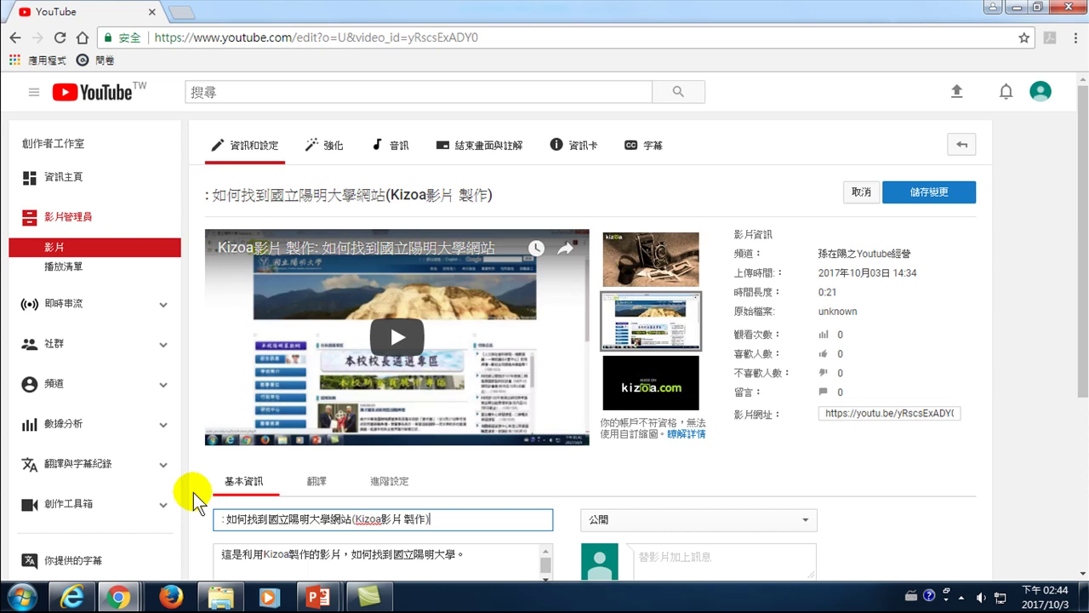
pyautogui.click(221, 519)
pyautogui.press('Delete')
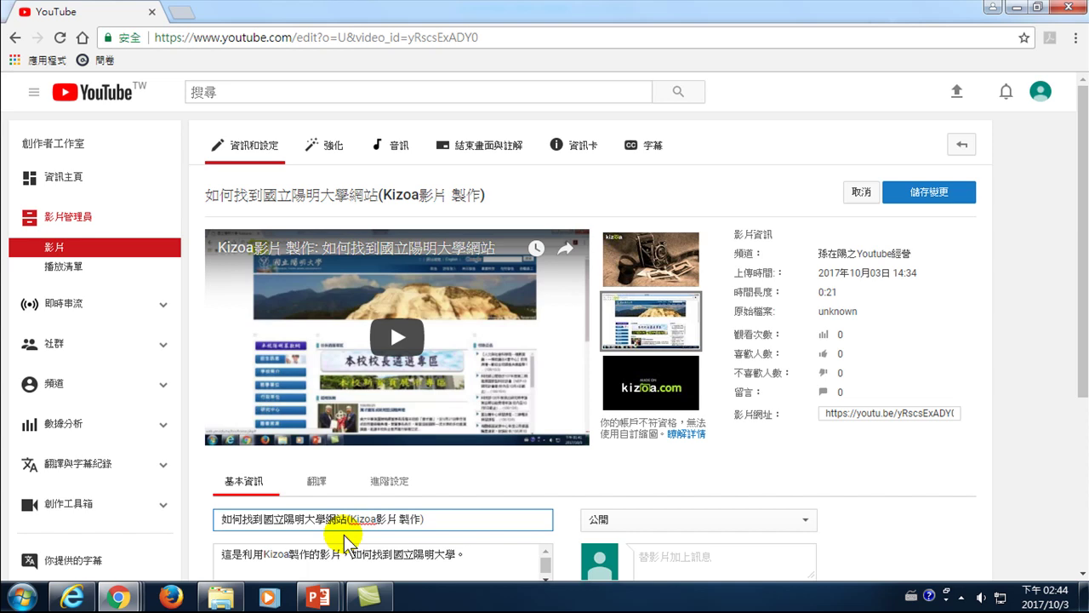
# Select '國立陽明大學。' in the description and place the caret there
pyautogui.scroll(-2, 285, 498)
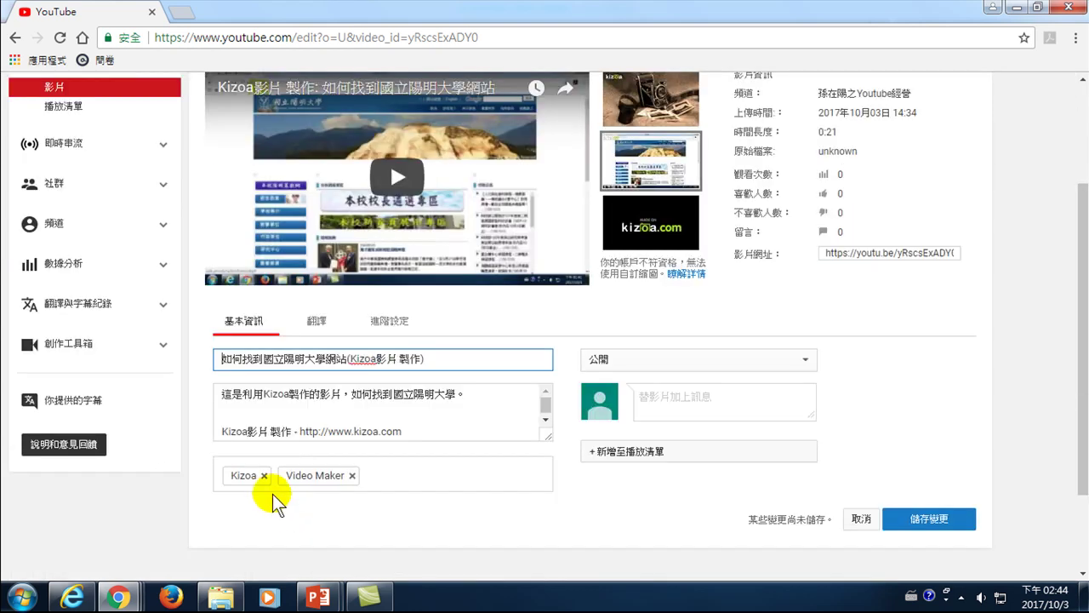
pyautogui.click(205, 396)
pyautogui.doubleClick(410, 400)
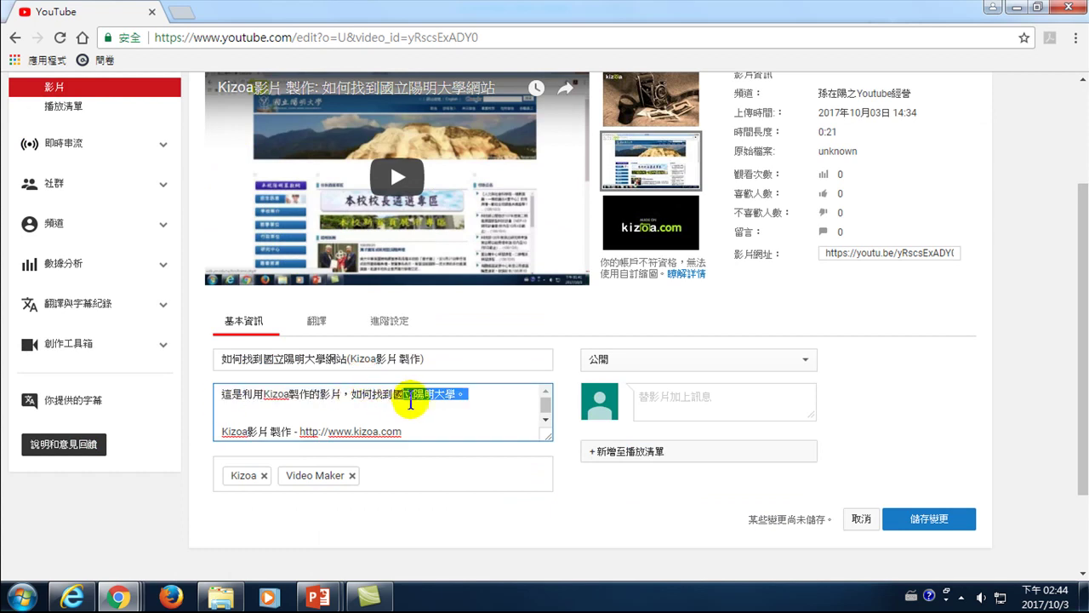
pyautogui.click(410, 400)
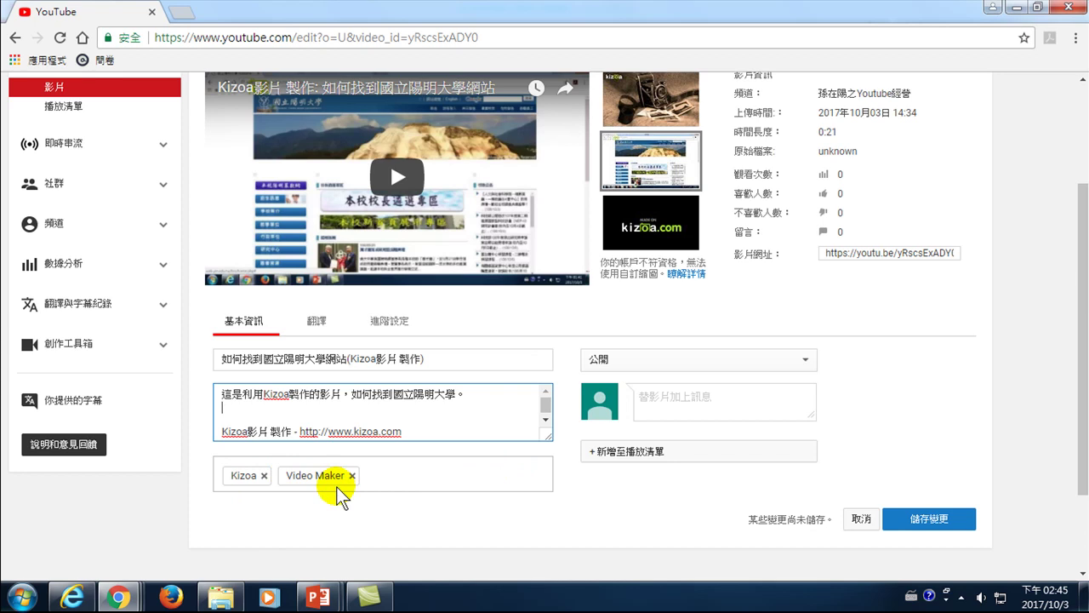
# Add tags 國立陽明大學 (twice) and YMU after Video Maker
pyautogui.click(378, 474)
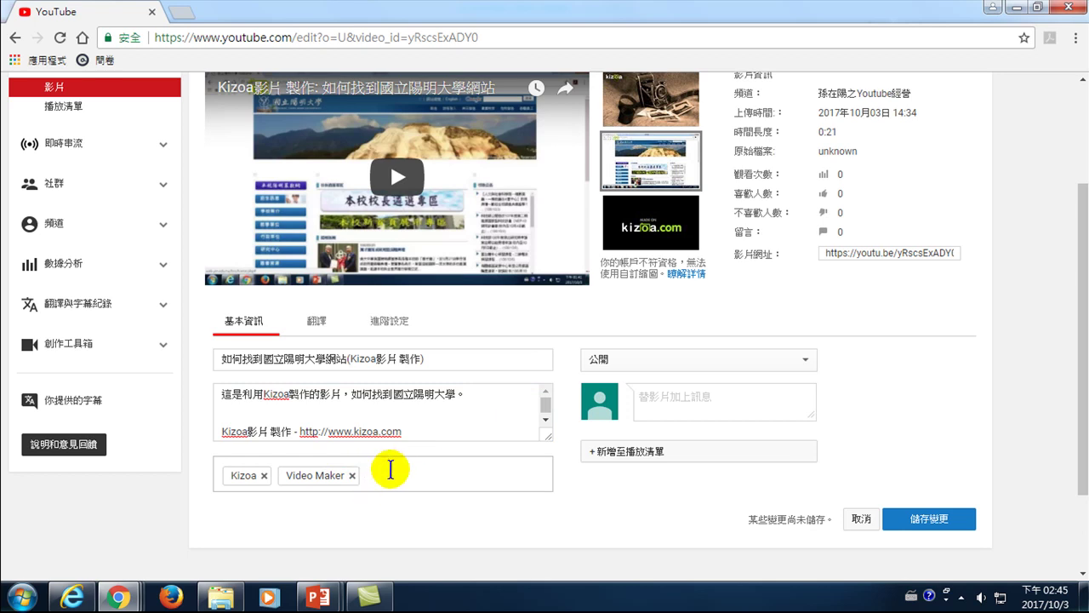
pyautogui.write('國立')
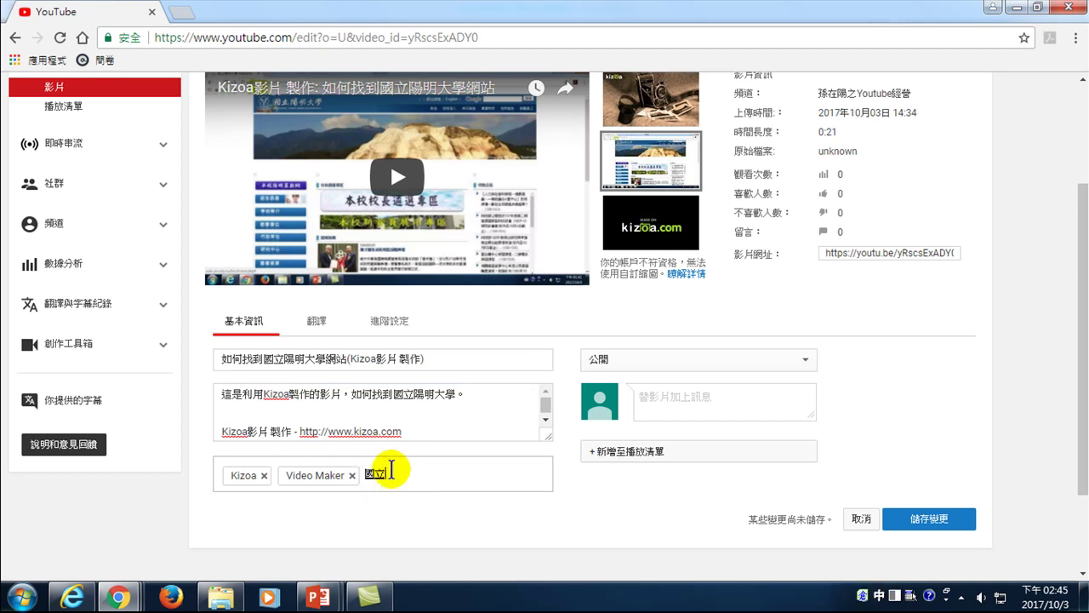
pyautogui.write('陽明大學')
pyautogui.press('Return')
pyautogui.write('國立陽明大學')
pyautogui.press('Return')
pyautogui.write('YMU')
pyautogui.press('Return')
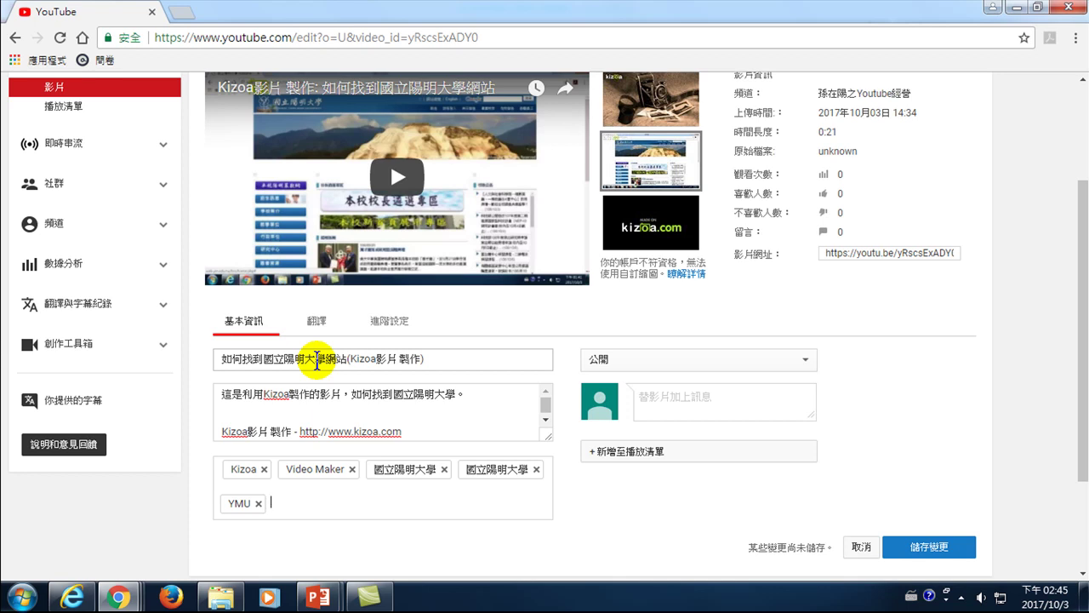
pyautogui.click(257, 405)
pyautogui.write('http://www.ym.edu.tw')
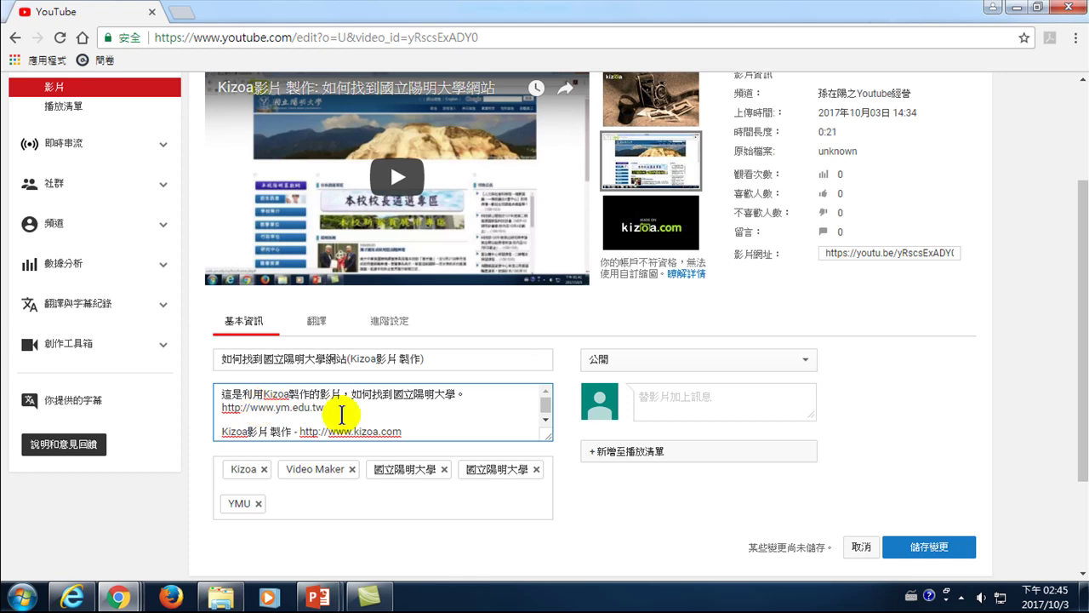
pyautogui.click(293, 501)
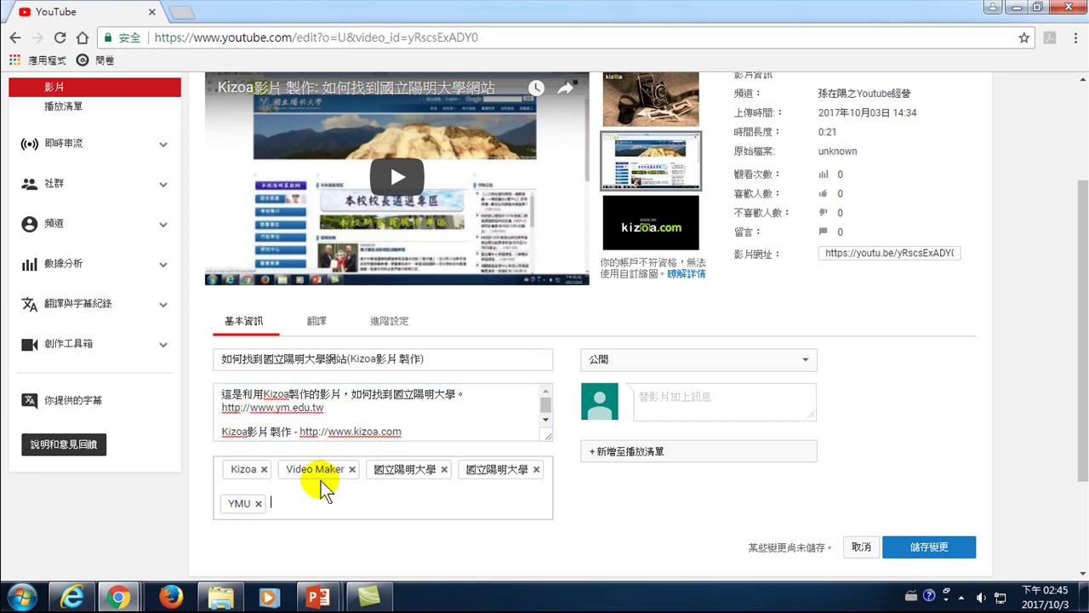
pyautogui.hotkey('ctrl', 'space')
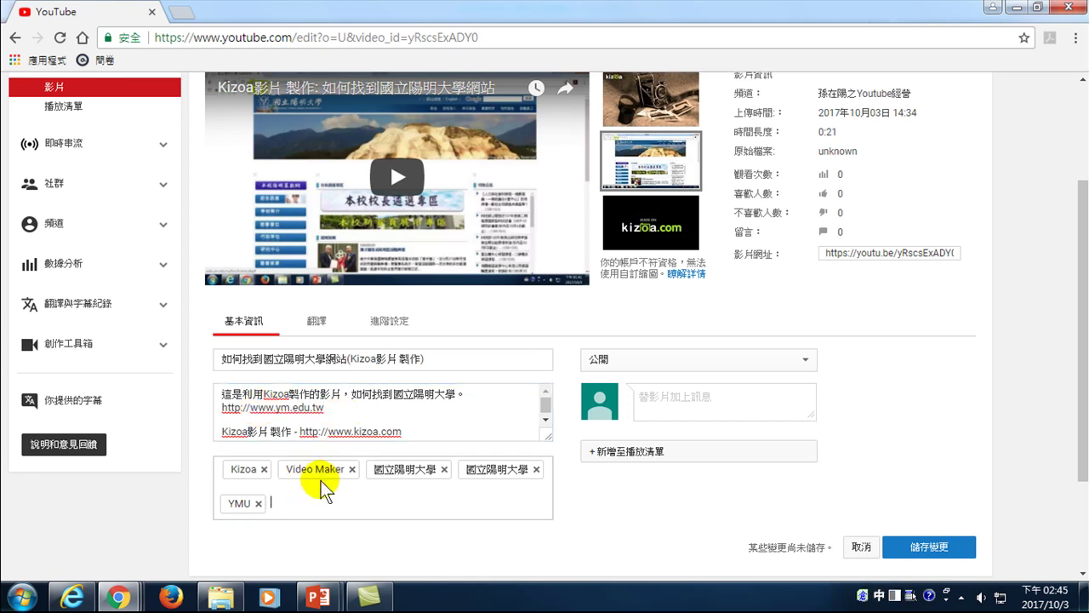
pyautogui.write('國立陽明大學網')
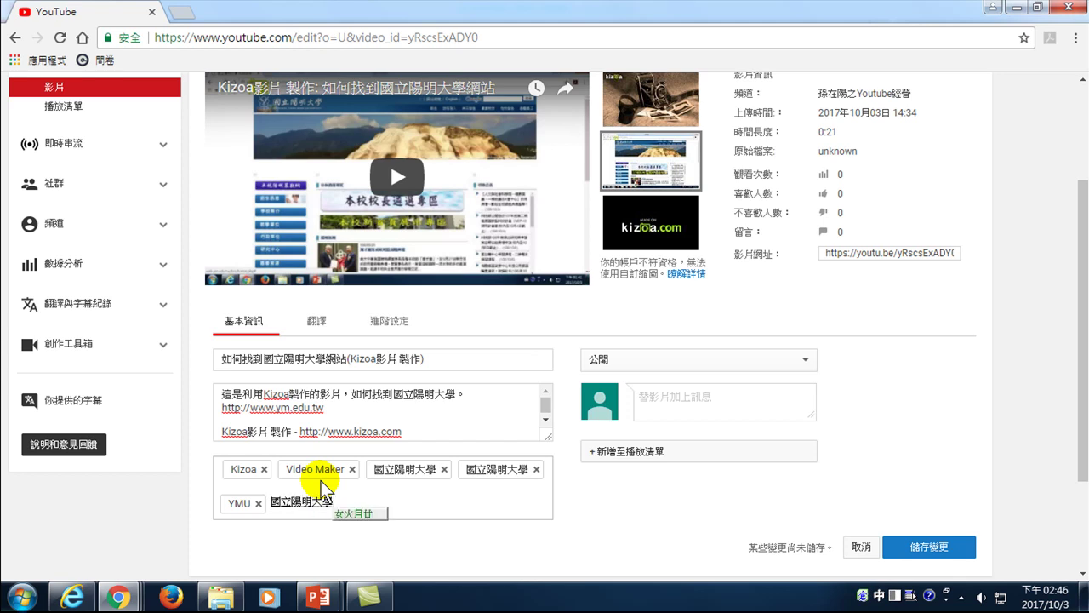
pyautogui.write('站')
pyautogui.press('Return')
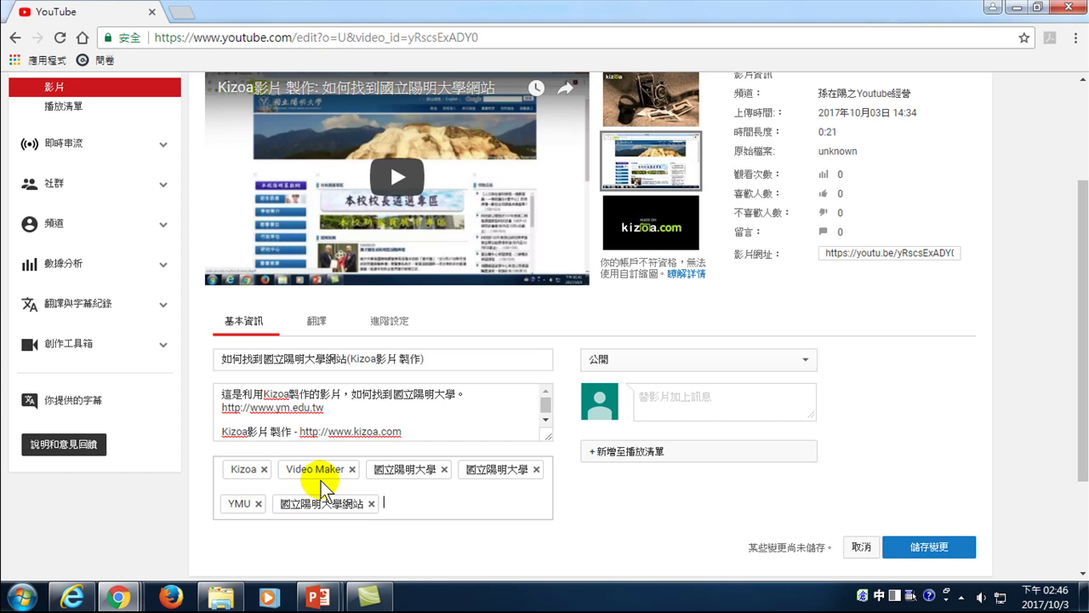
# Add the video to the 應用工具介紹 playlist
pyautogui.click(634, 456)
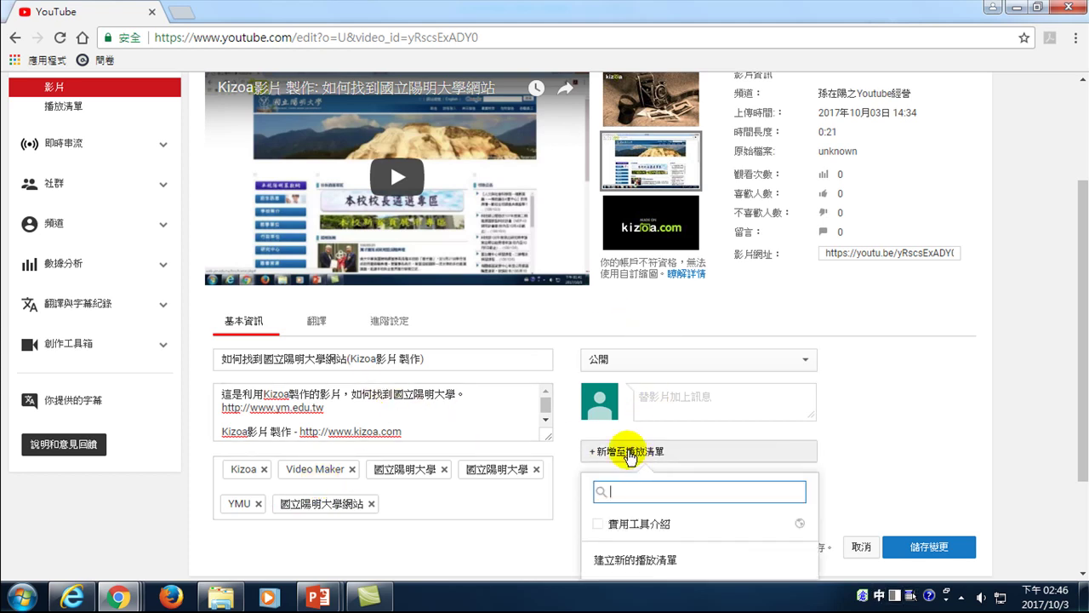
pyautogui.click(613, 526)
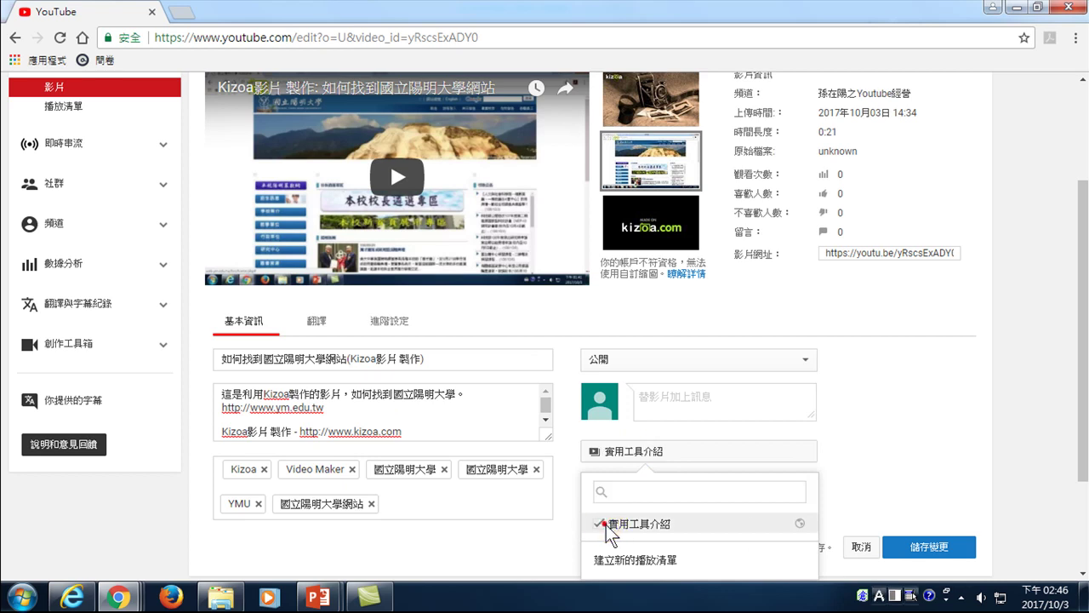
pyautogui.click(528, 536)
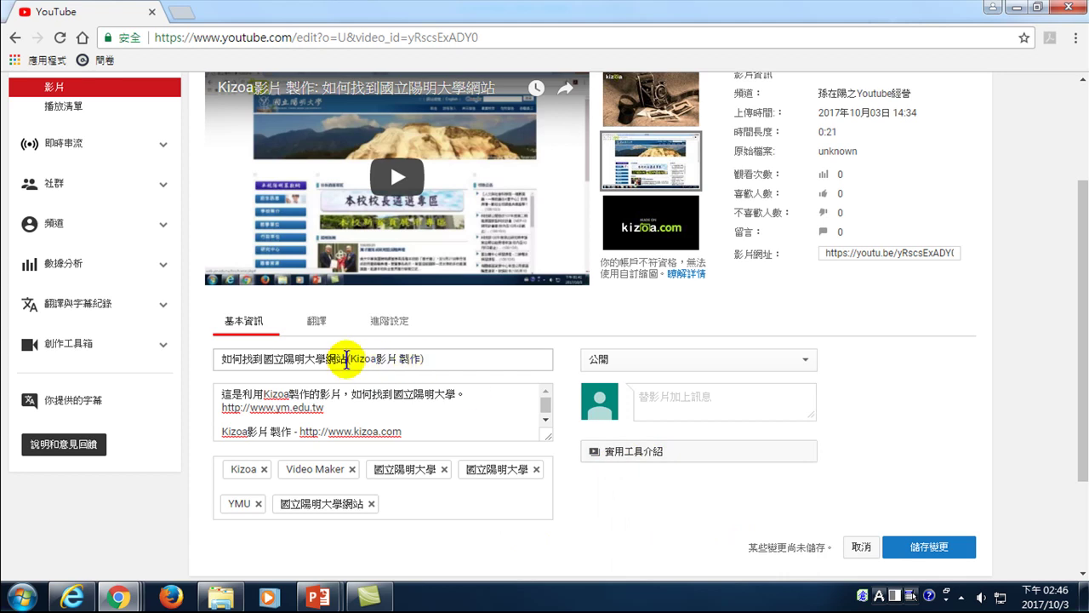
# Check the title, then save the edited title, description and tags
pyautogui.moveTo(346, 361); pyautogui.dragTo(126, 365)
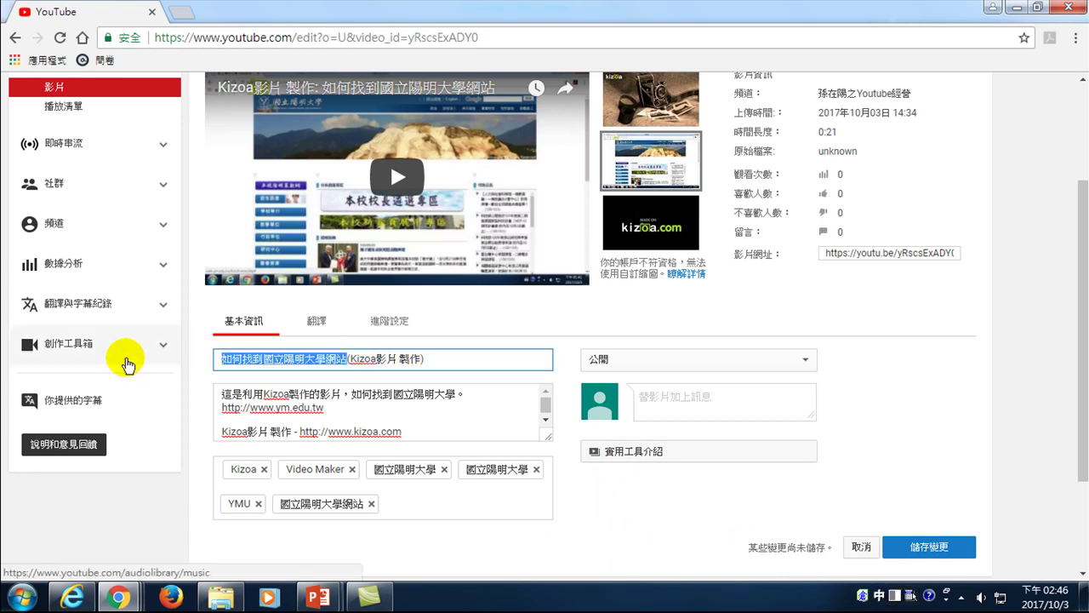
pyautogui.click(645, 396)
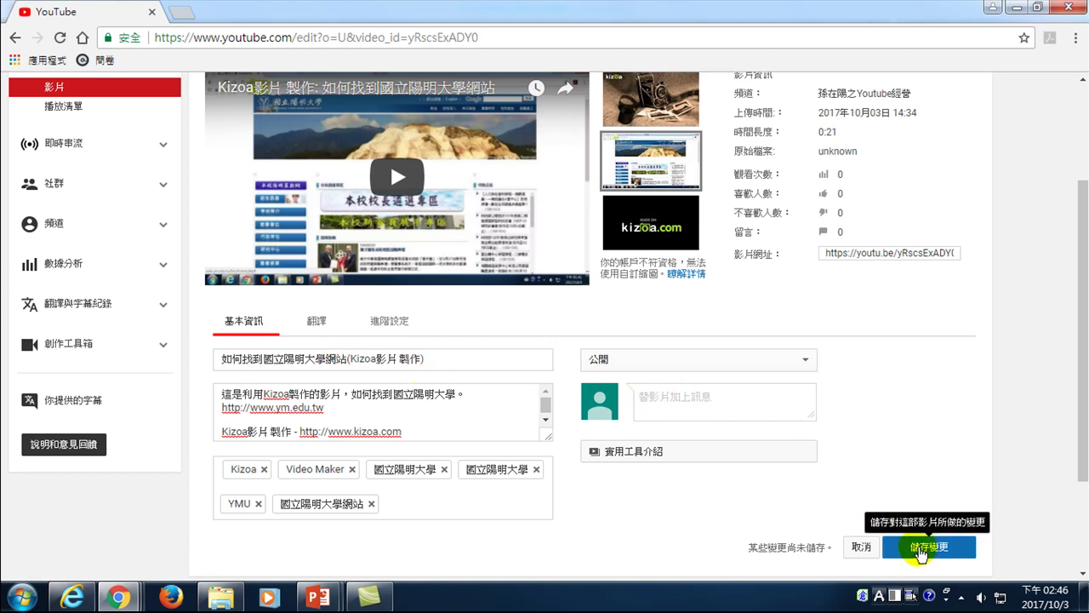
pyautogui.click(923, 554)
# Play the video, open its watch page and like it, bringing likes to 1
pyautogui.scroll(2, 528, 239)
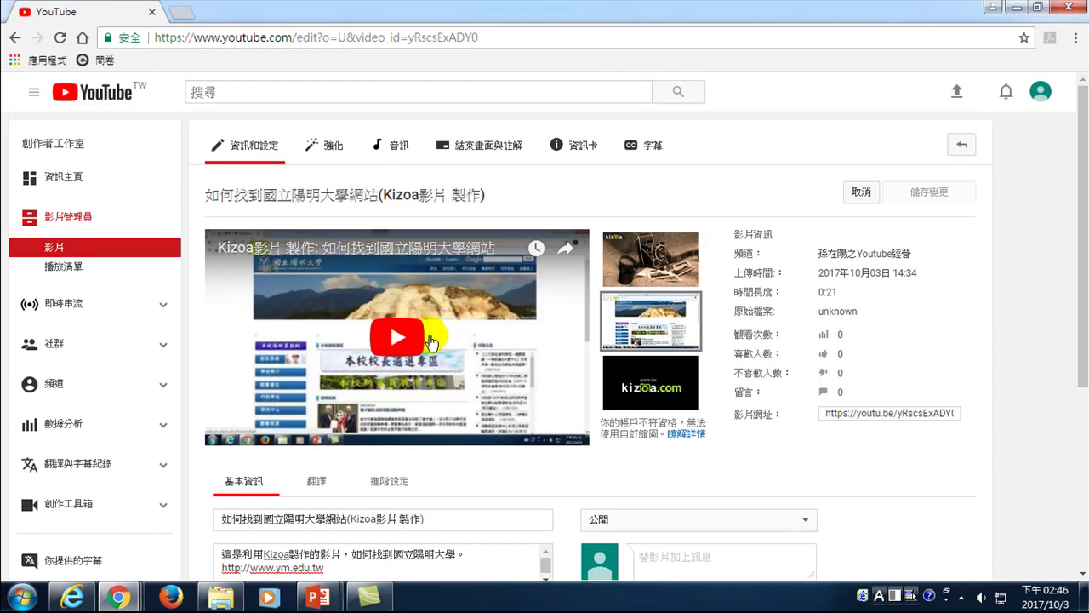
pyautogui.click(396, 339)
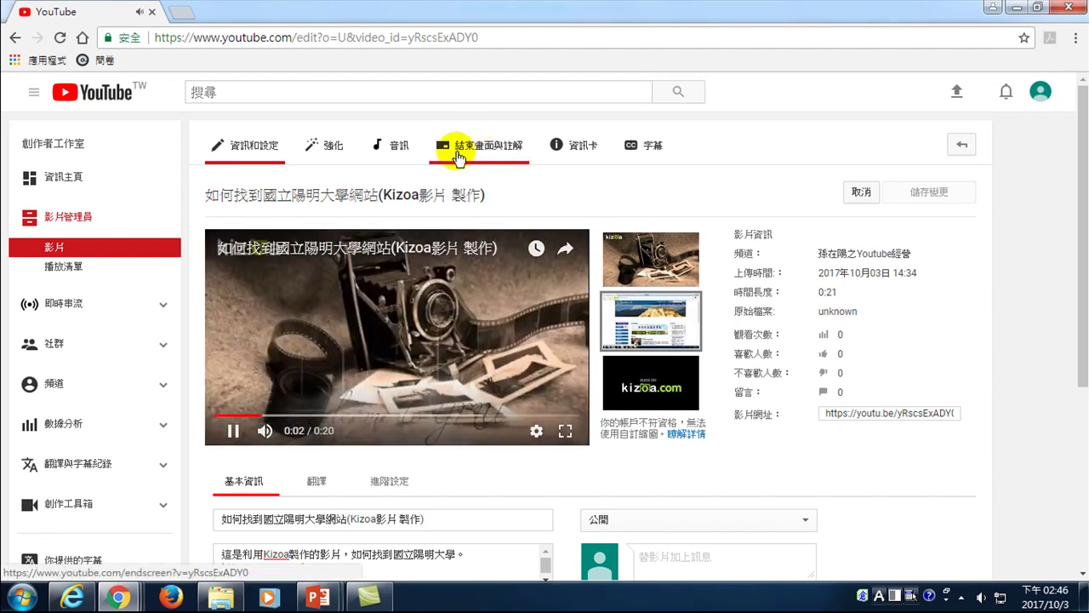
pyautogui.click(309, 197)
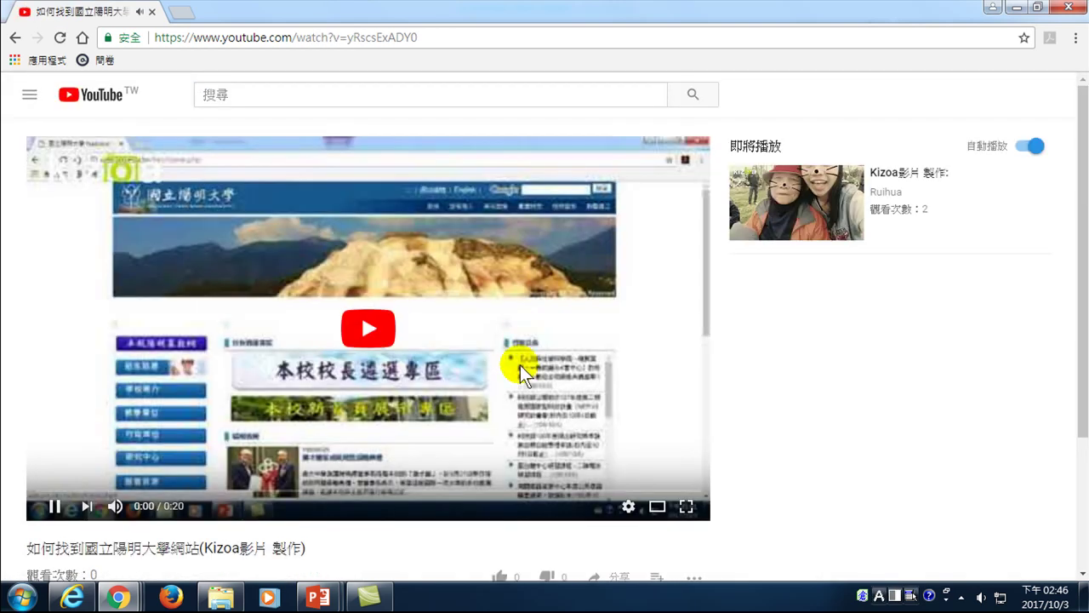
pyautogui.scroll(-2, 511, 408)
pyautogui.click(498, 418)
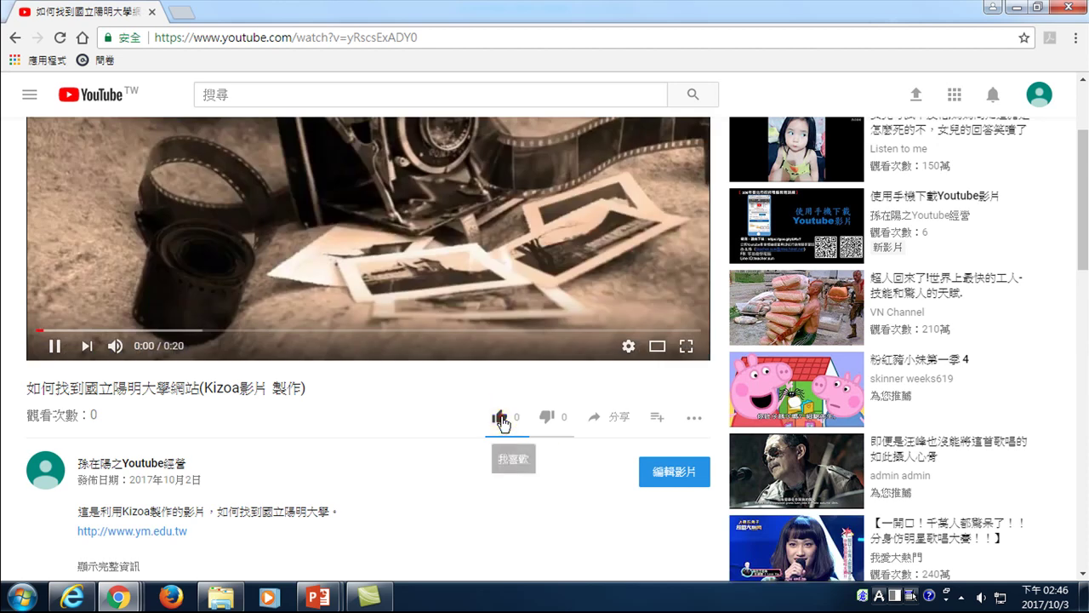
pyautogui.scroll(2, 510, 416)
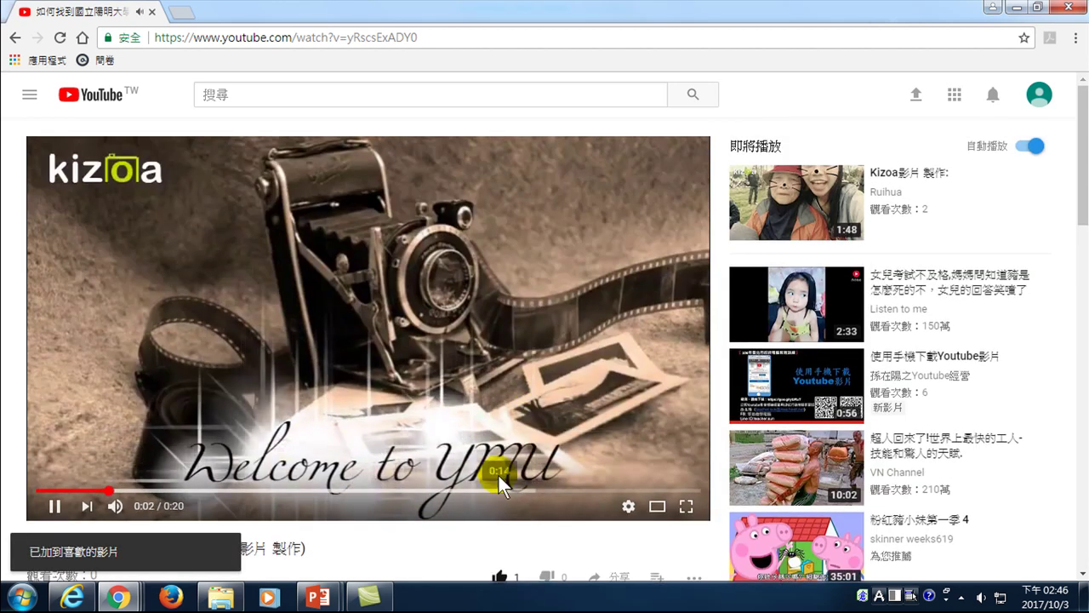
pyautogui.scroll(-1, 340, 409)
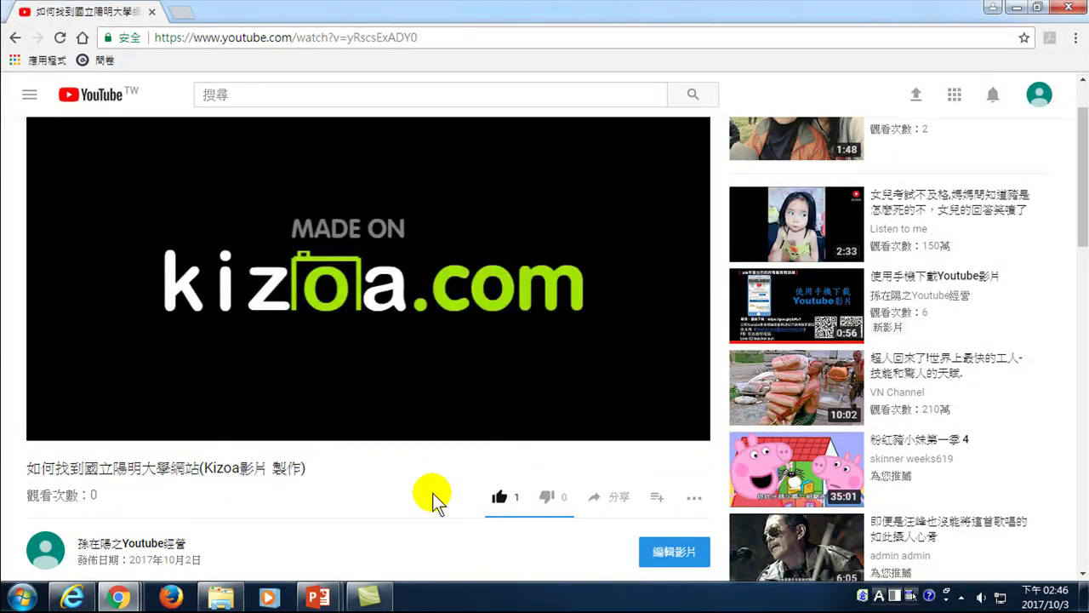
# Pause the video near its end and return to the Creator Studio dashboard
pyautogui.click(55, 425)
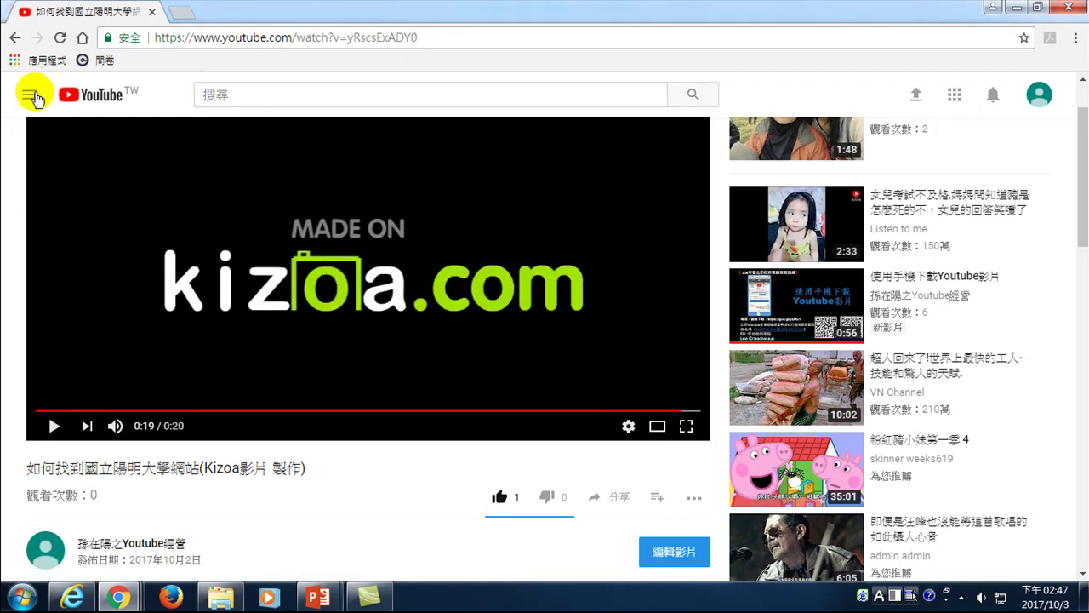
pyautogui.click(1038, 96)
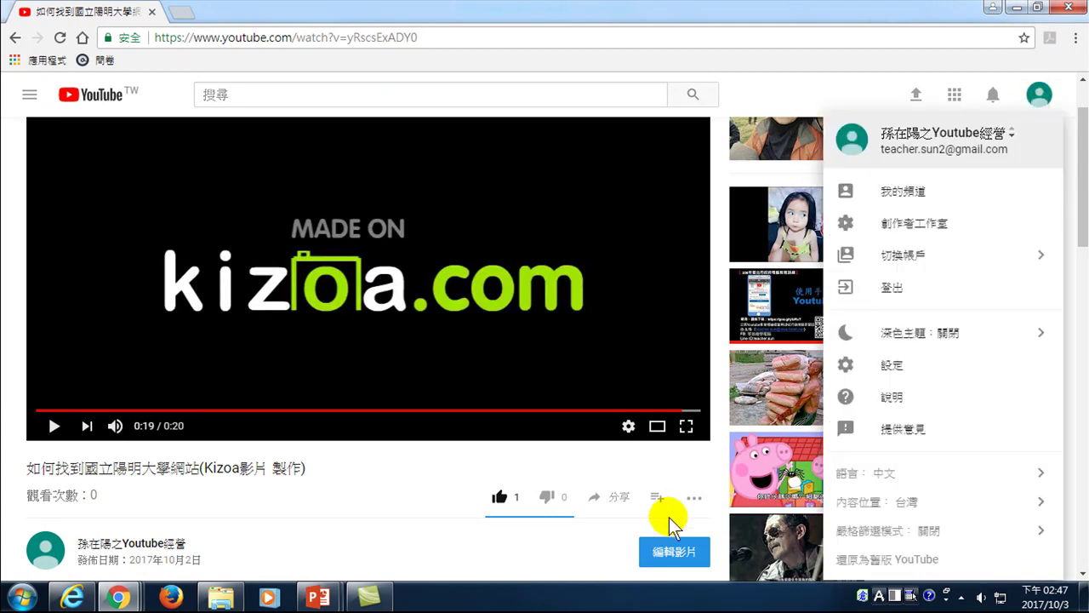
pyautogui.click(877, 225)
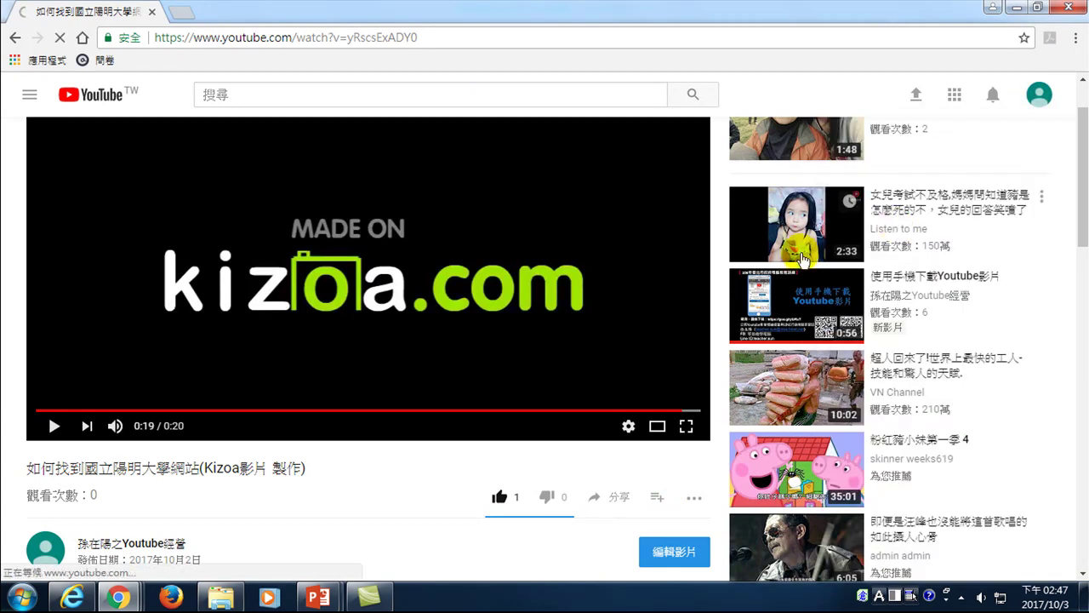